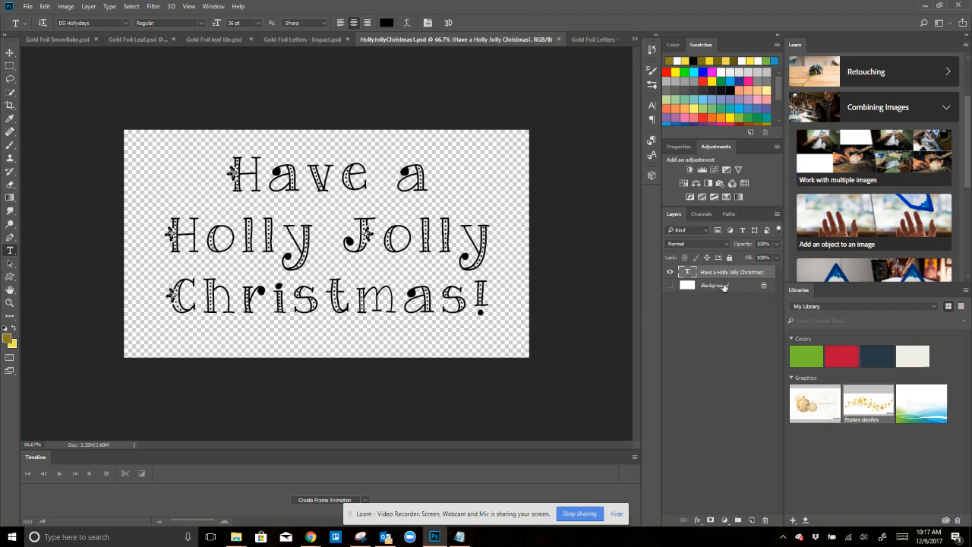
- Show the white Background layer and add a new empty layer above the Christmas text layer
{"action": "left_click", "coordinate": [670, 285]}
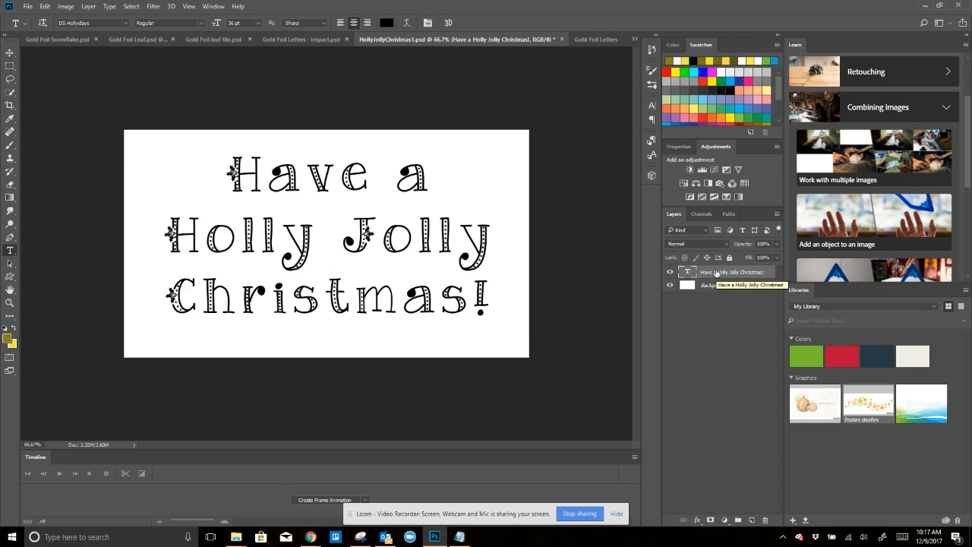
{"action": "left_click", "coordinate": [751, 521]}
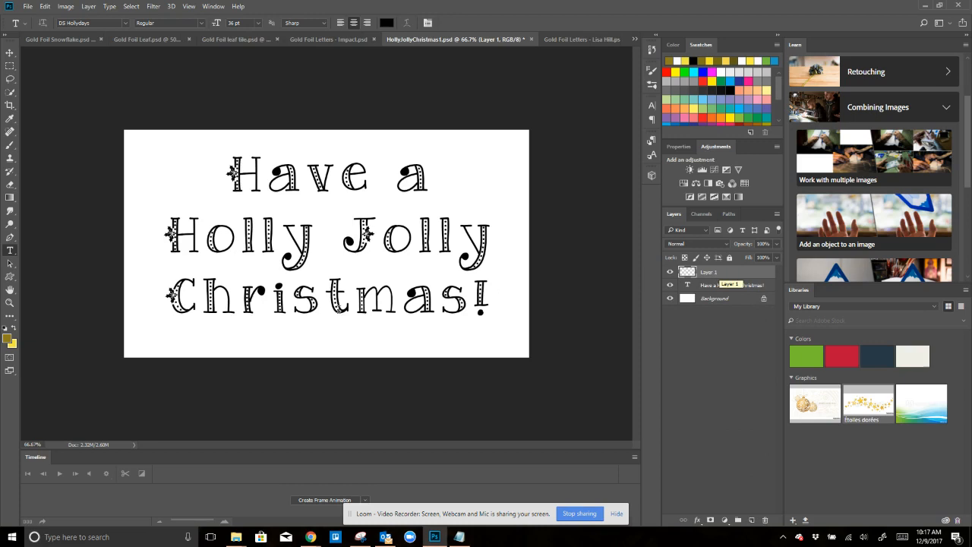
- Reset the colours to default and set the foreground colour to bright gold efd233
{"action": "left_click", "coordinate": [5, 329]}
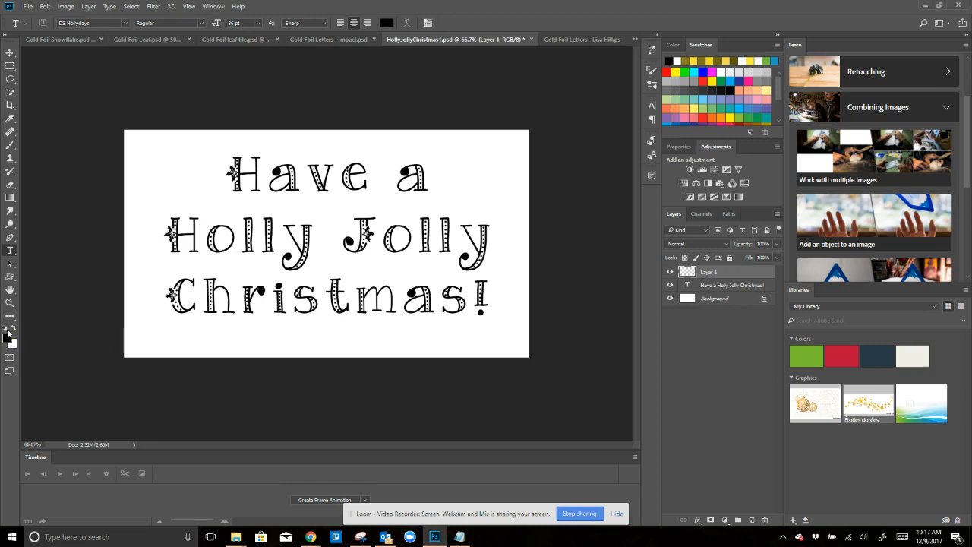
{"action": "left_click", "coordinate": [6, 336]}
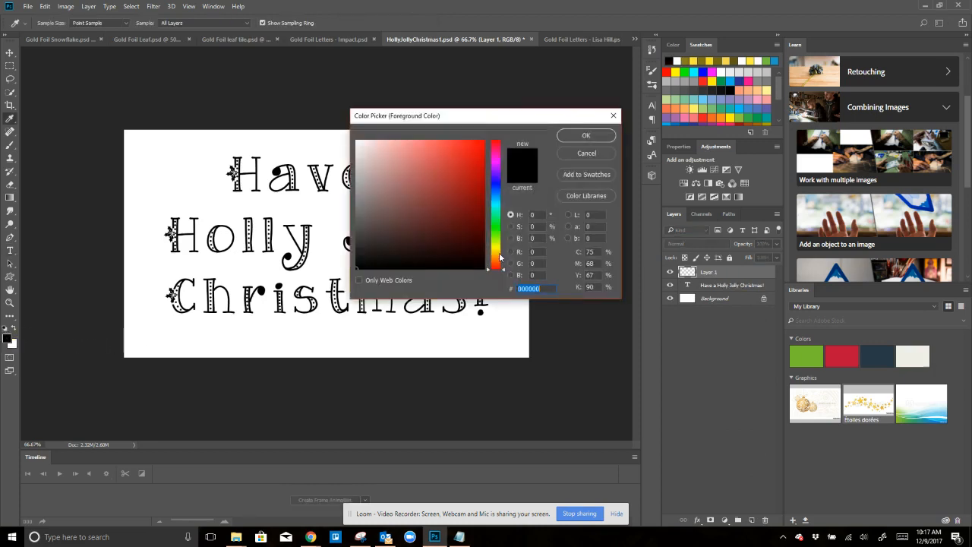
{"action": "left_click_drag", "start_coordinate": [503, 270], "coordinate": [505, 254]}
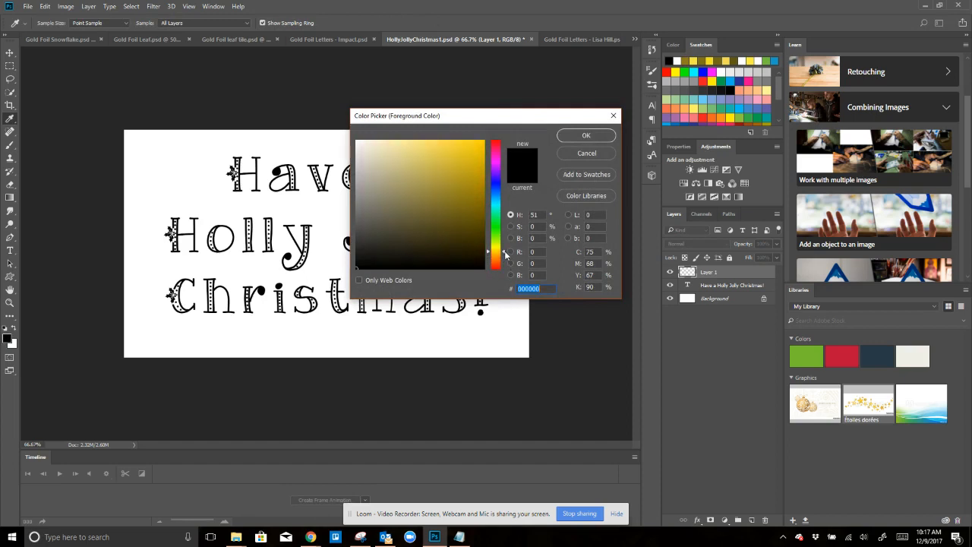
{"action": "left_click", "coordinate": [457, 147]}
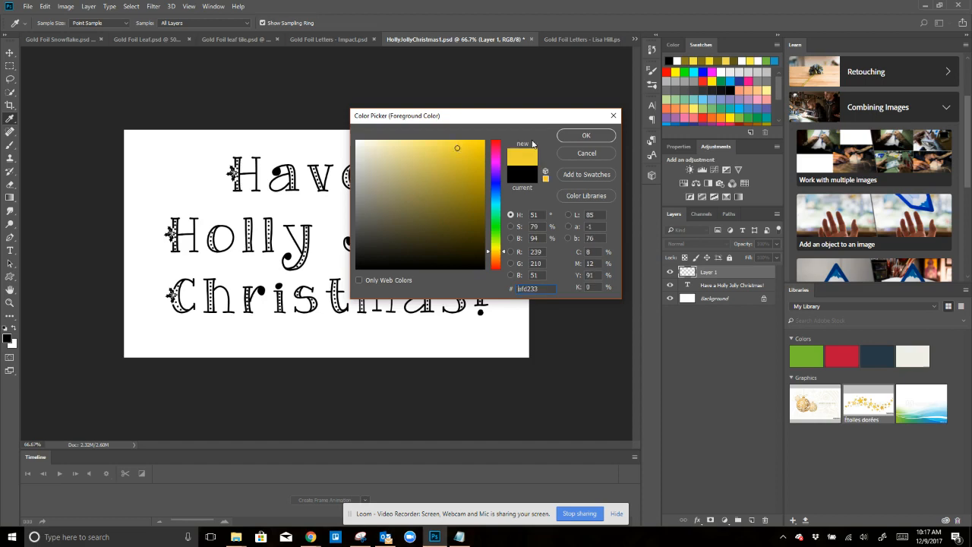
{"action": "left_click", "coordinate": [587, 136]}
{"action": "key", "text": "t"}
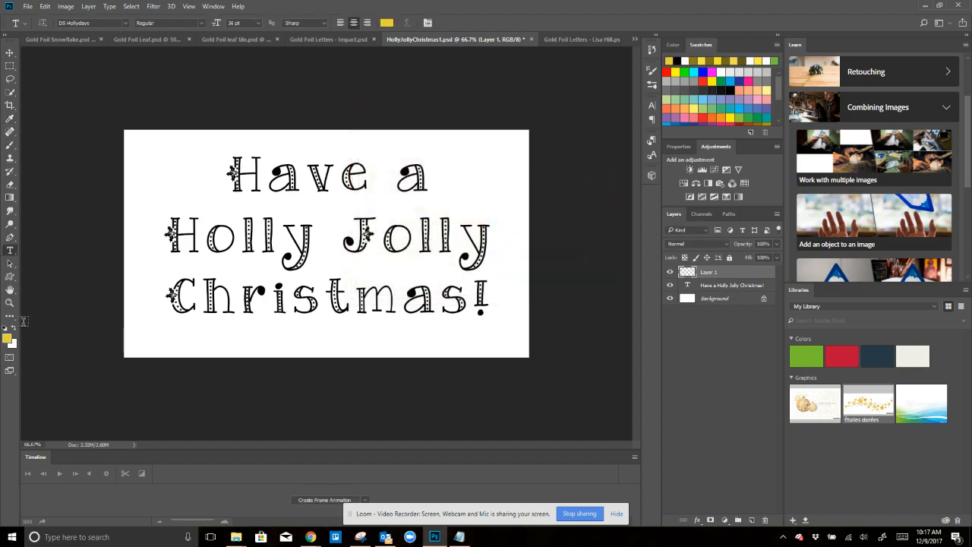
- Set the background colour to a dark gold with a hue of 49
{"action": "left_click", "coordinate": [12, 343]}
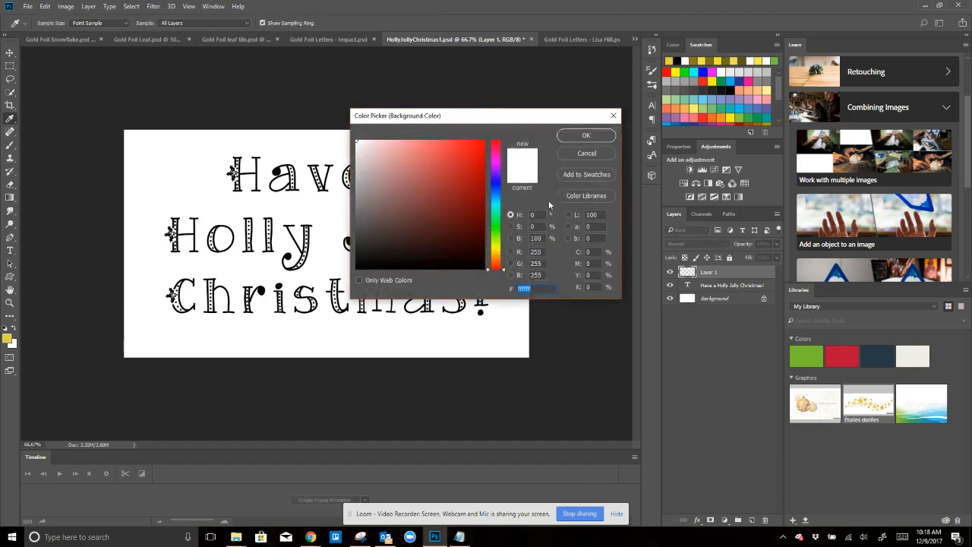
{"action": "left_click_drag", "start_coordinate": [507, 271], "coordinate": [505, 256]}
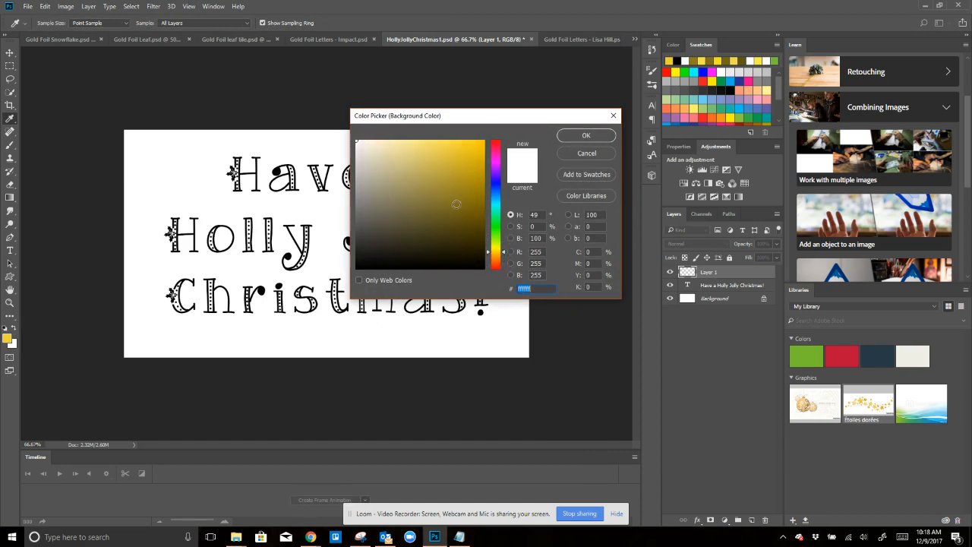
{"action": "left_click", "coordinate": [455, 203]}
{"action": "left_click", "coordinate": [586, 137]}
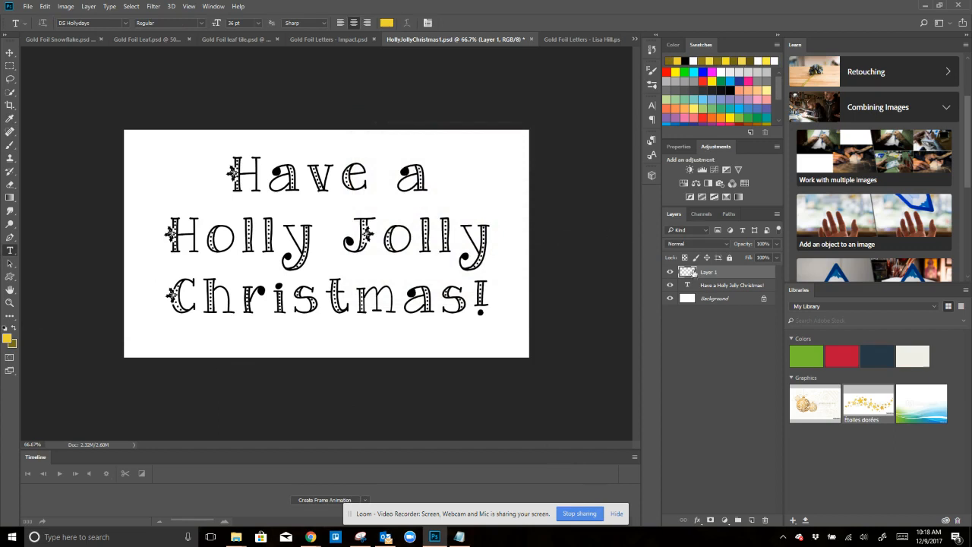
- Fill the new empty layer with the Clouds render filter using the two gold colours
{"action": "left_click", "coordinate": [152, 7]}
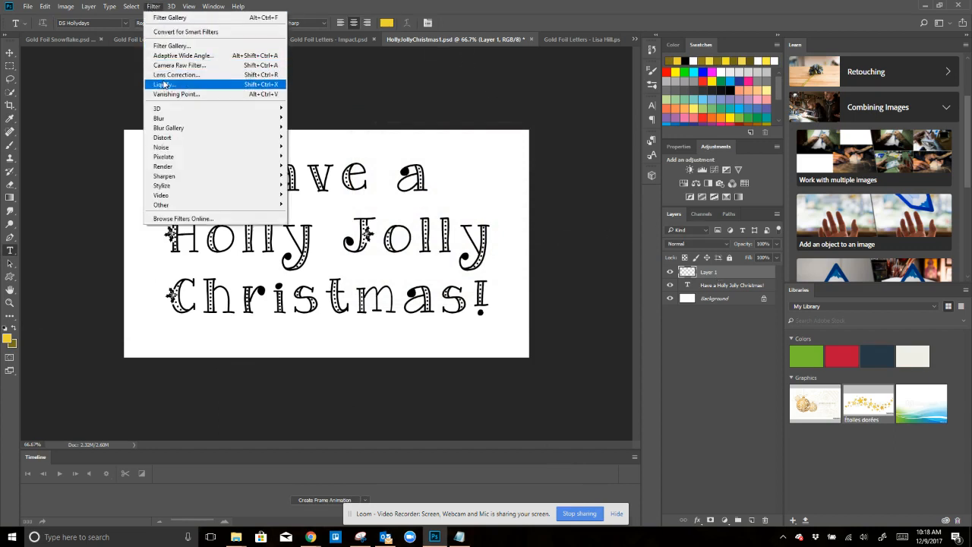
{"action": "mouse_move", "coordinate": [167, 113]}
{"action": "mouse_move", "coordinate": [172, 167]}
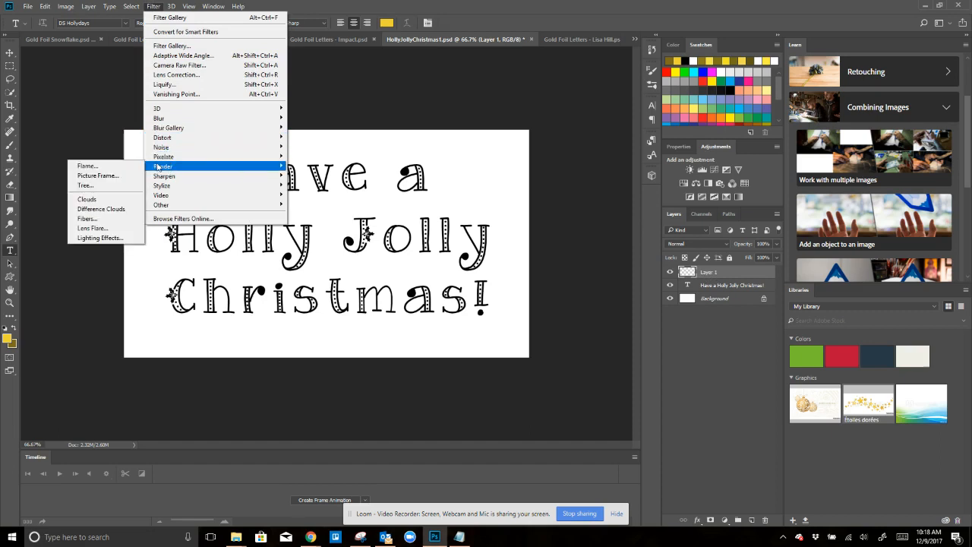
{"action": "left_click", "coordinate": [96, 198]}
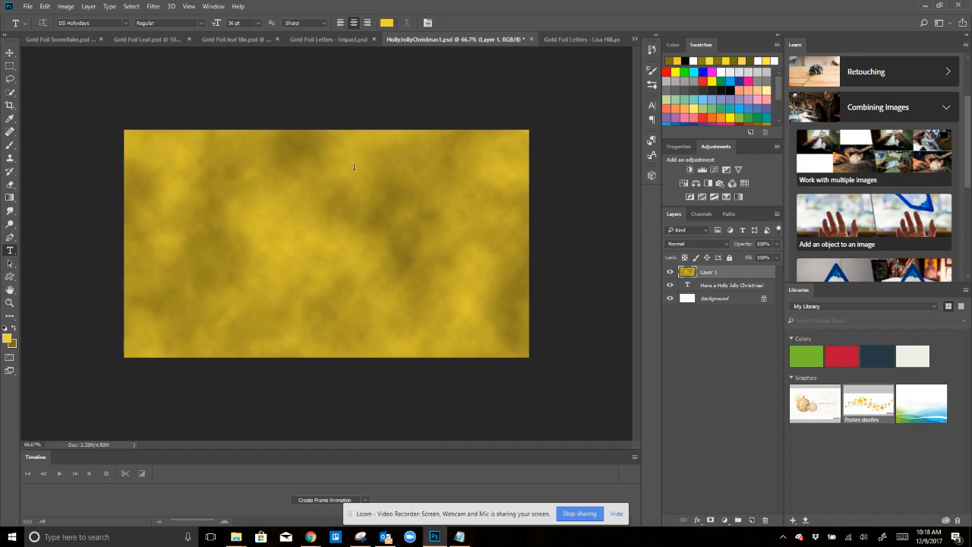
- Add 7.26% noise with uniform distribution to the gold clouds layer
{"action": "left_click", "coordinate": [151, 7]}
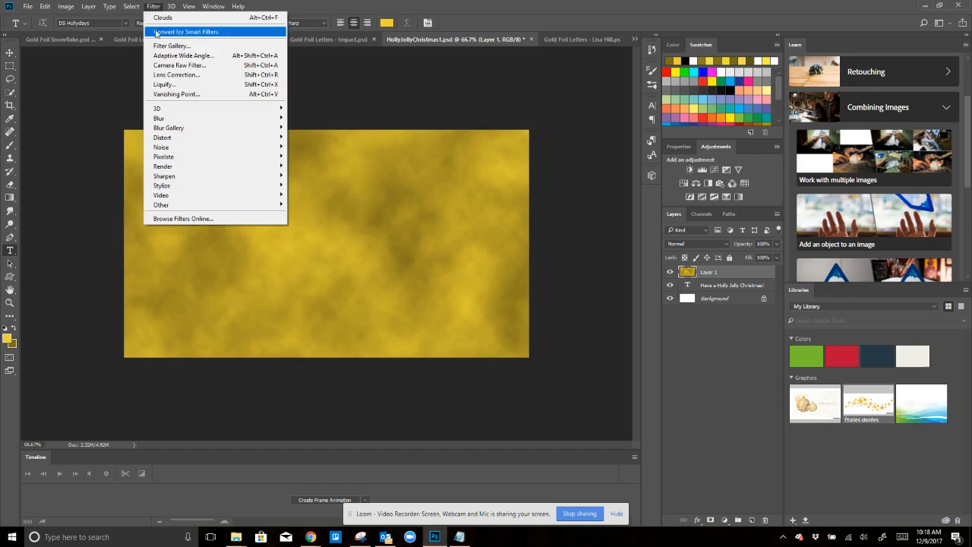
{"action": "mouse_move", "coordinate": [167, 149]}
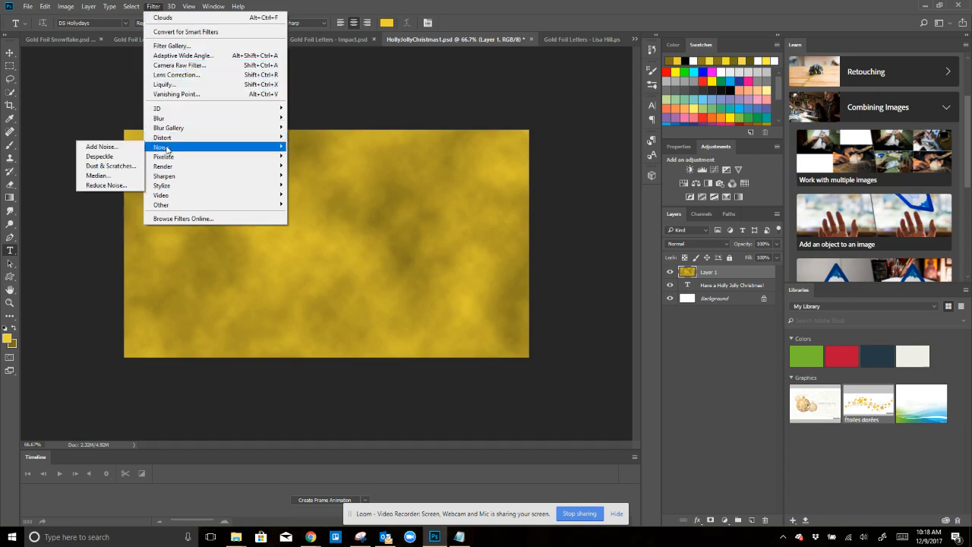
{"action": "left_click", "coordinate": [122, 148]}
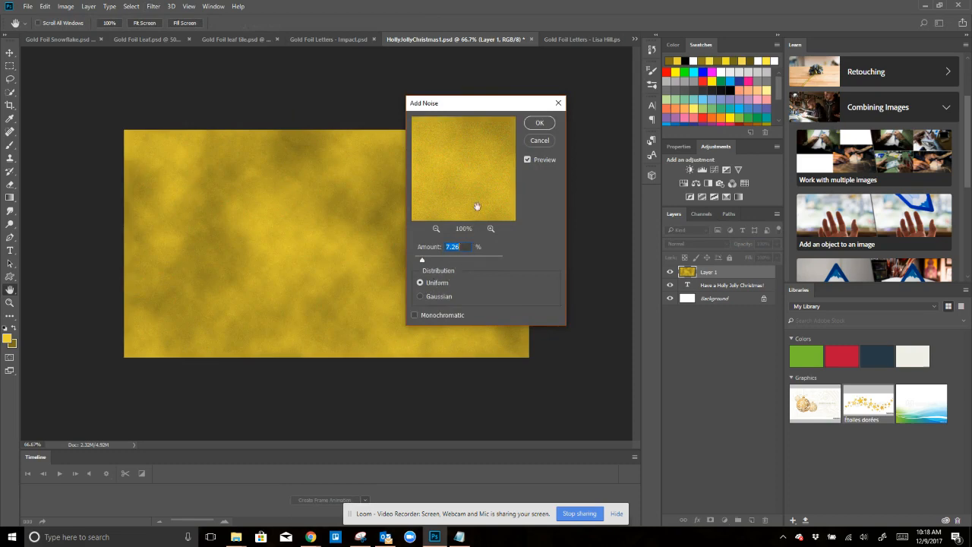
{"action": "left_click", "coordinate": [539, 124]}
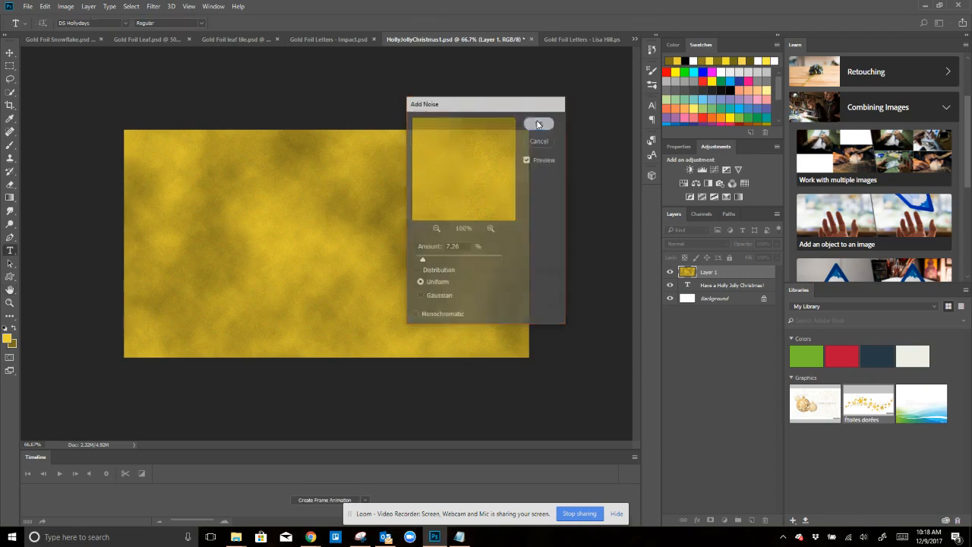
- Apply the Glass distort filter to the gold layer with distortion 5, smoothness 3, frosted texture and slightly increased scaling
{"action": "left_click", "coordinate": [152, 7]}
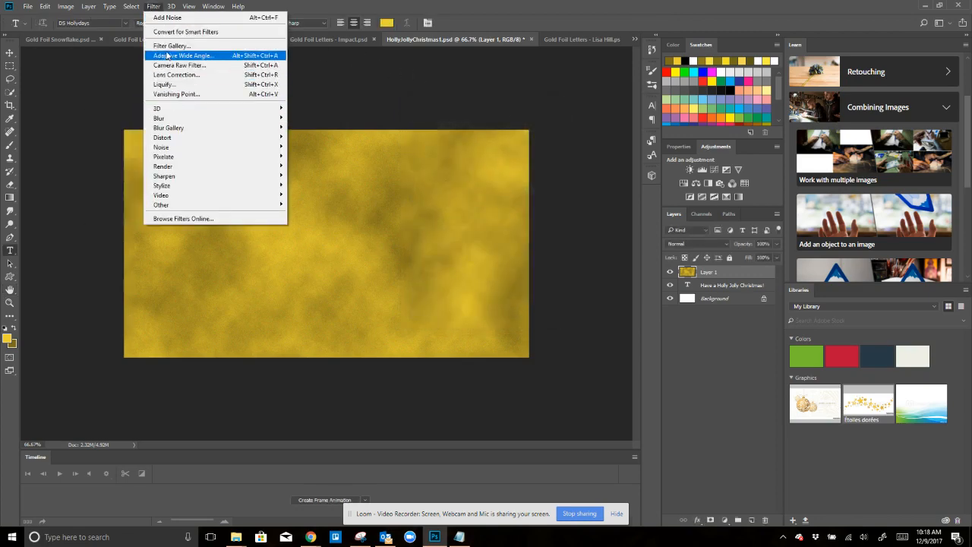
{"action": "left_click", "coordinate": [179, 47]}
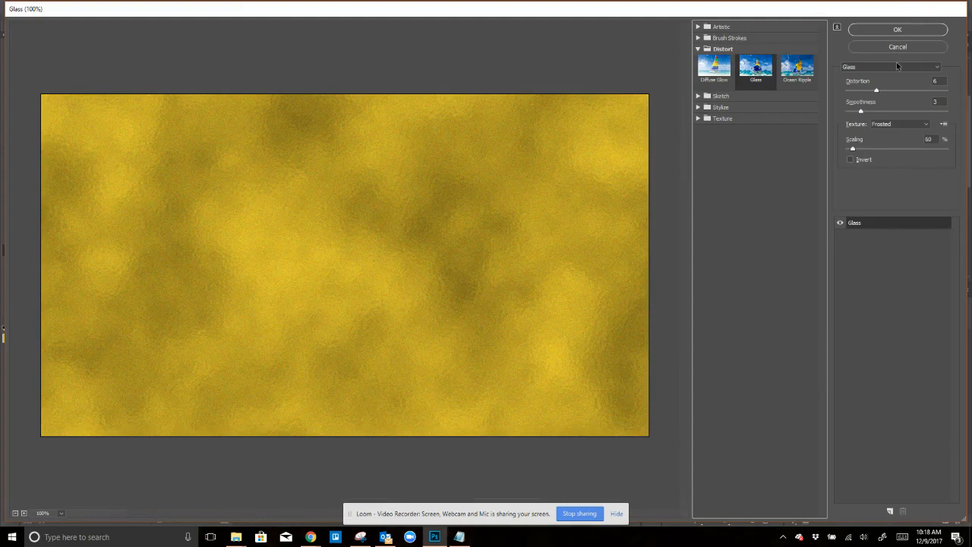
{"action": "left_click_drag", "start_coordinate": [874, 93], "coordinate": [862, 116]}
{"action": "left_click", "coordinate": [862, 111]}
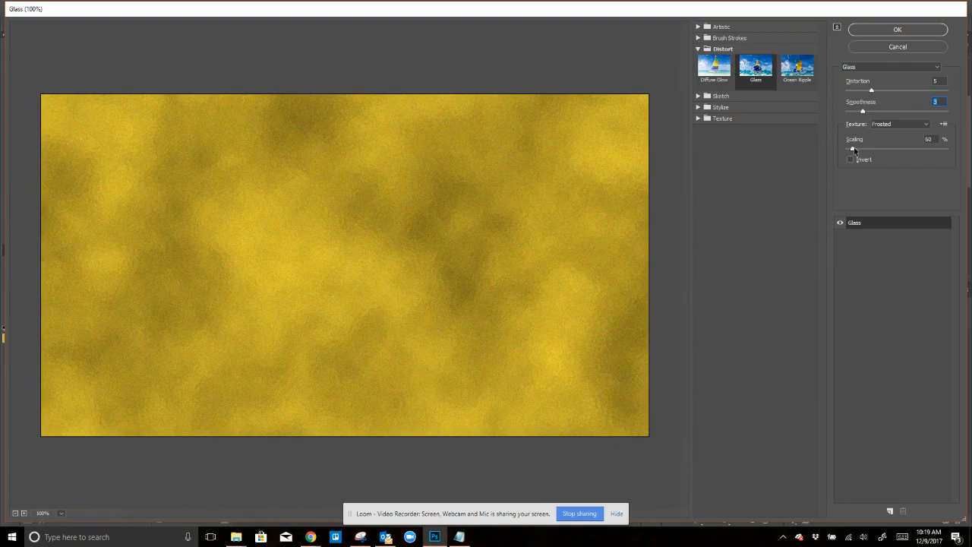
{"action": "left_click_drag", "start_coordinate": [852, 149], "coordinate": [858, 150]}
{"action": "left_click", "coordinate": [882, 30]}
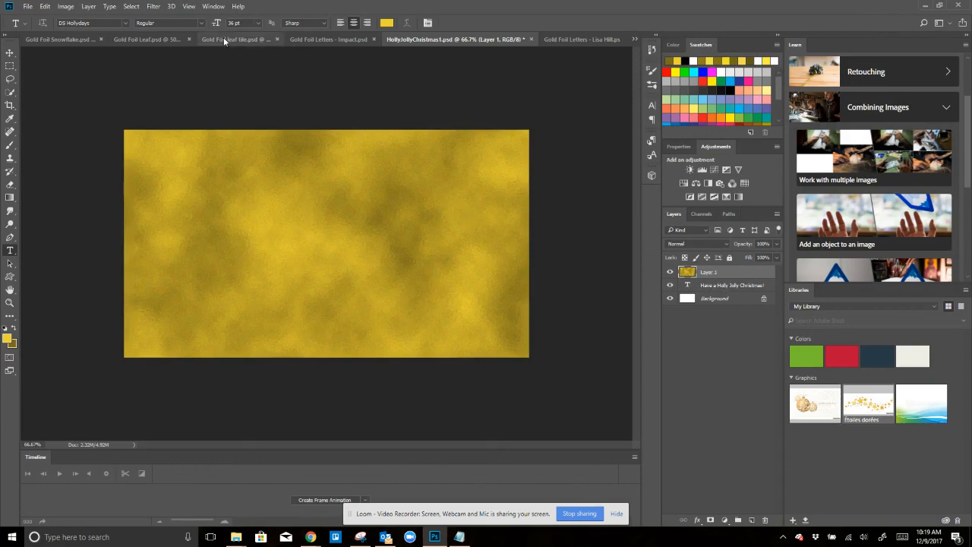
- Clip the gold foil layer to the Christmas text layer below with a clipping mask
{"action": "left_click", "coordinate": [88, 7]}
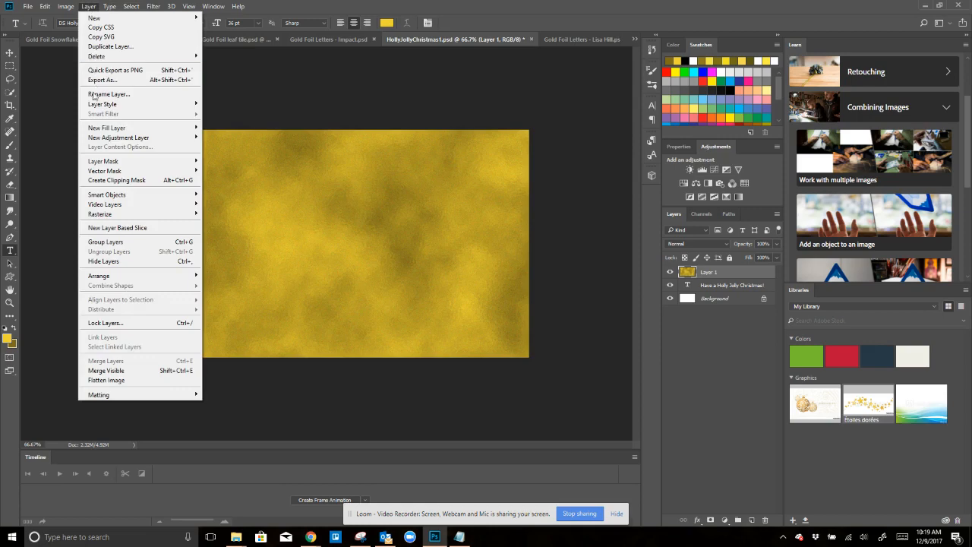
{"action": "left_click", "coordinate": [99, 181]}
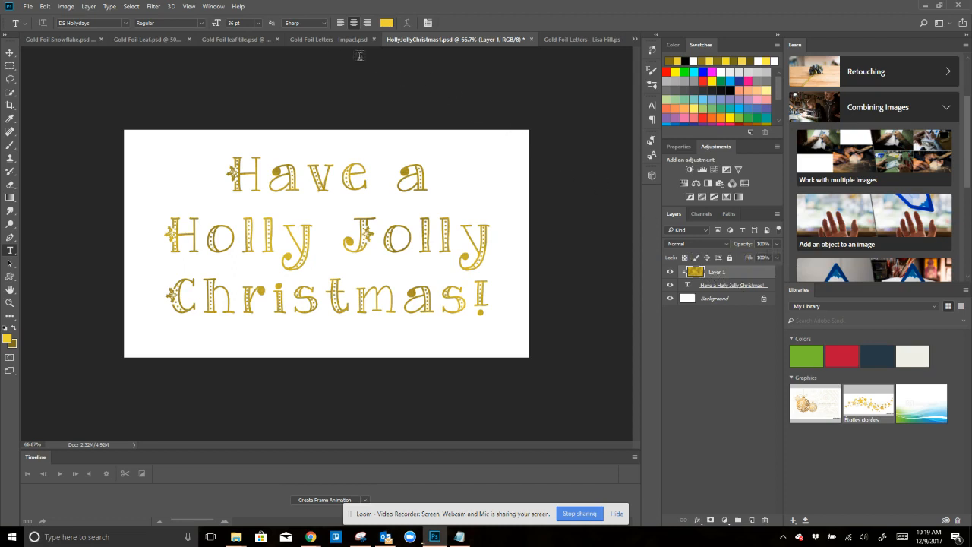
- Examine the foil effect in the Impact lettering, leaf tile, leaf and snowflake documents, and return to HollyJollyChristmas1.psd
{"action": "left_click", "coordinate": [329, 39]}
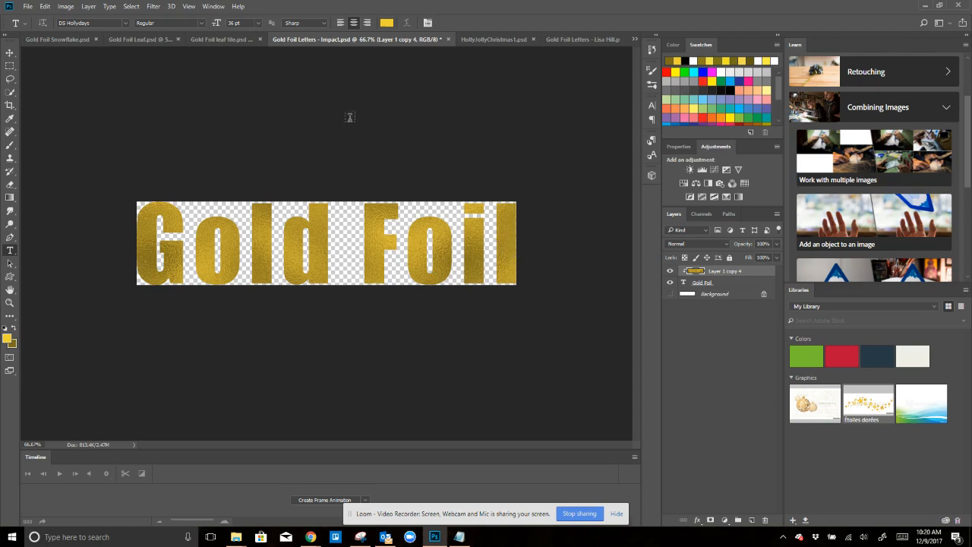
{"action": "left_click", "coordinate": [217, 38]}
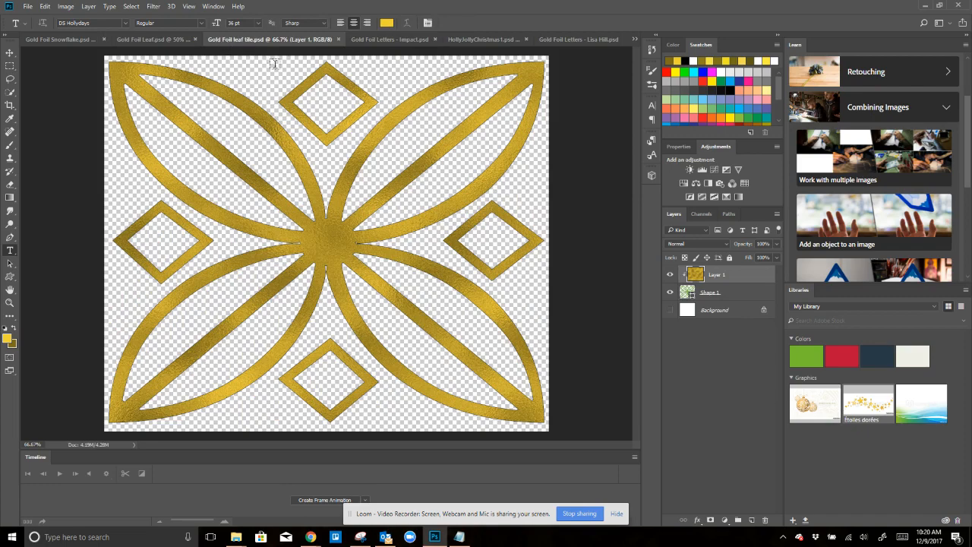
{"action": "left_click", "coordinate": [140, 39]}
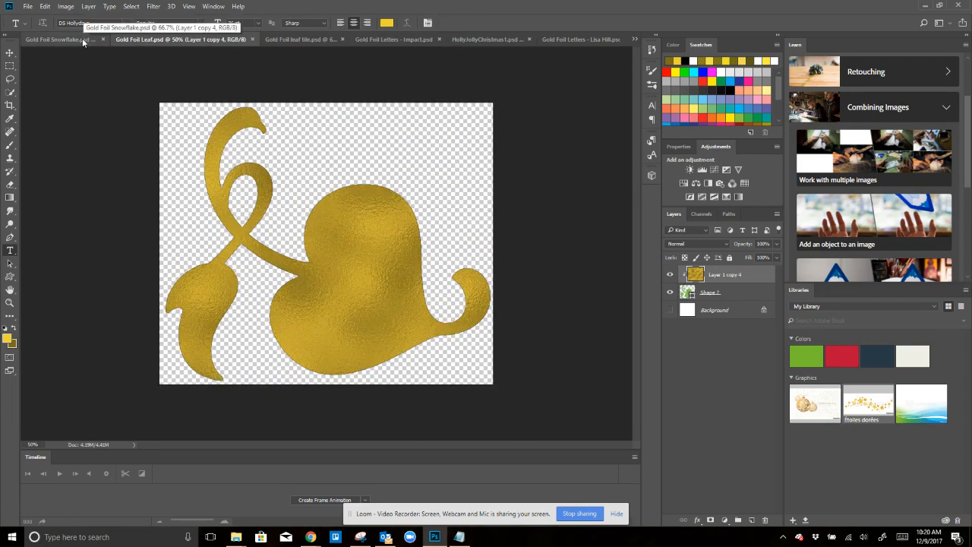
{"action": "left_click", "coordinate": [82, 39]}
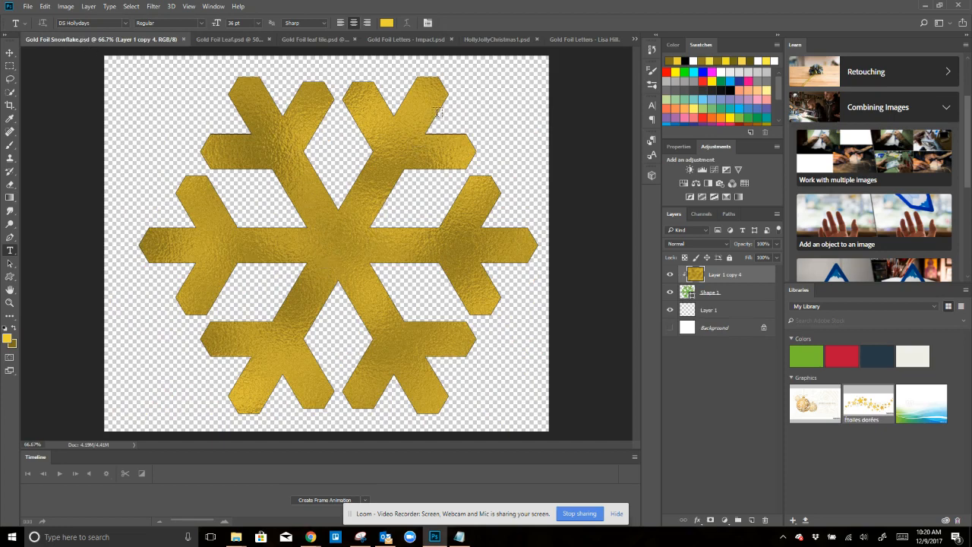
{"action": "left_click", "coordinate": [499, 38]}
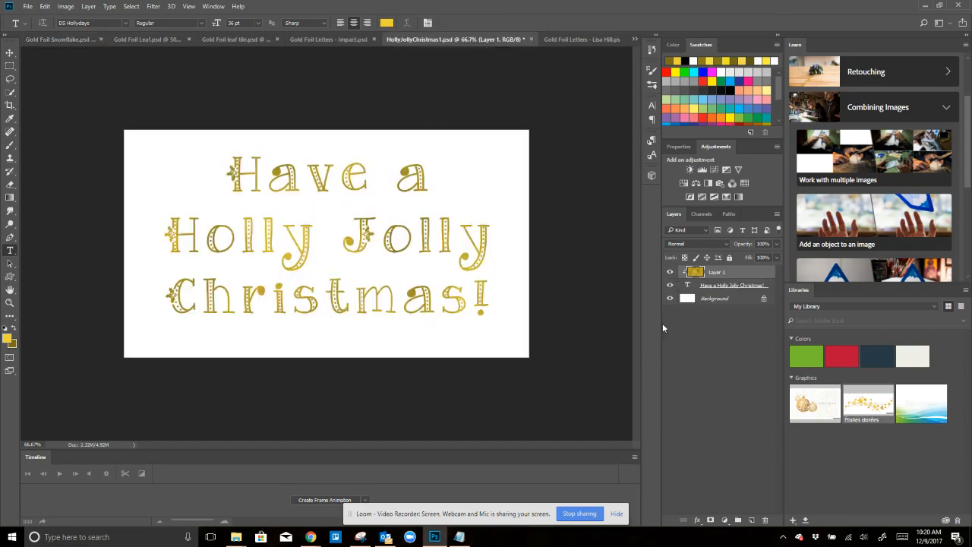
- Hide the Background layer and save the transparent artwork as a PNG named HollyJollyChristmas1 with the large file size option
{"action": "left_click", "coordinate": [670, 298]}
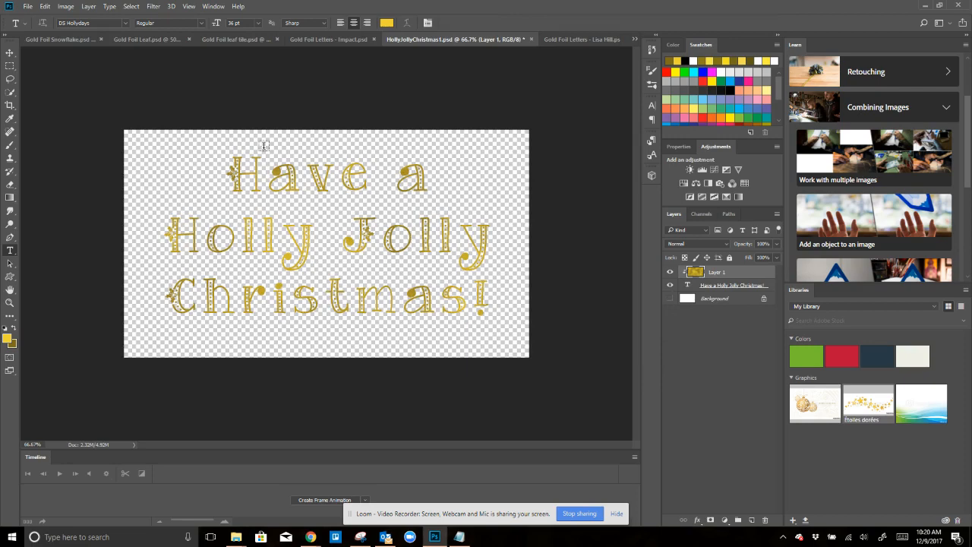
{"action": "left_click", "coordinate": [28, 6]}
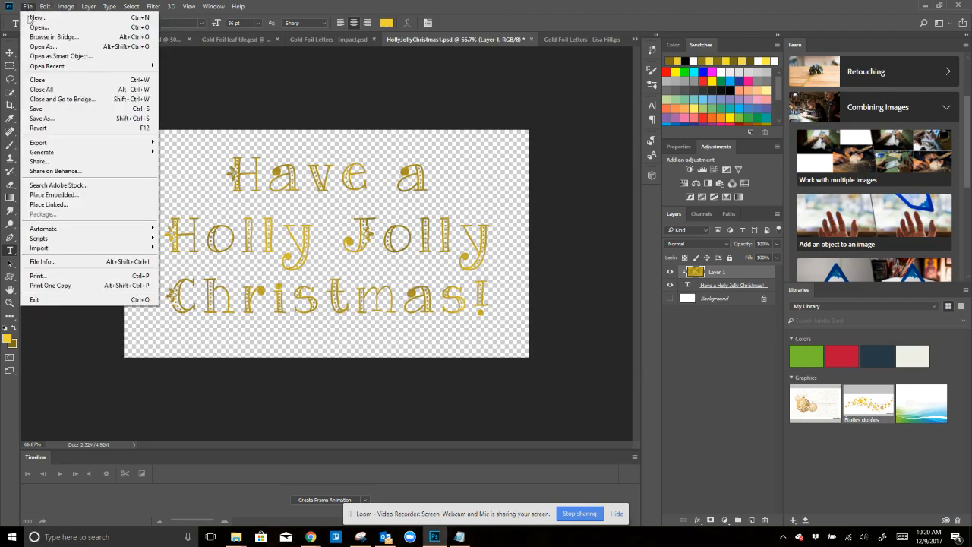
{"action": "left_click", "coordinate": [42, 120]}
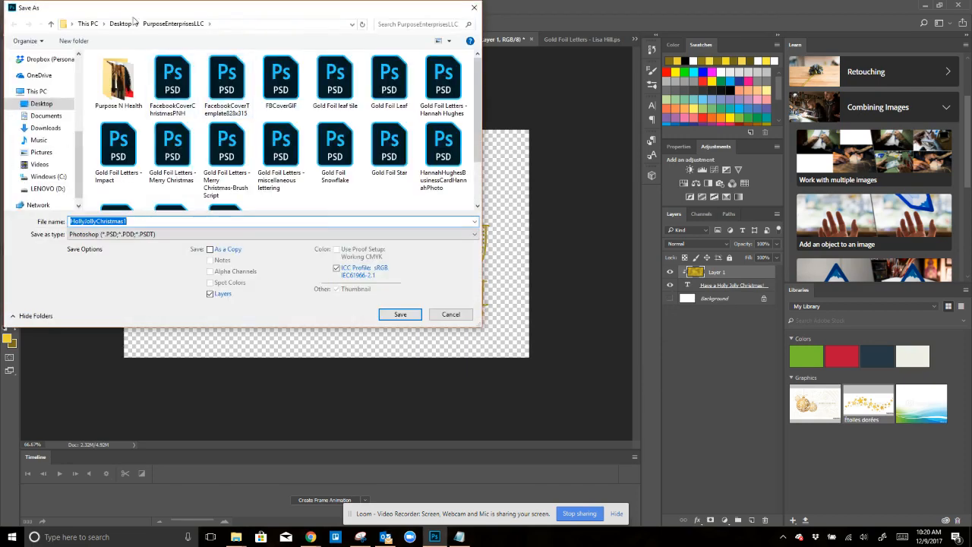
{"action": "left_click", "coordinate": [97, 234]}
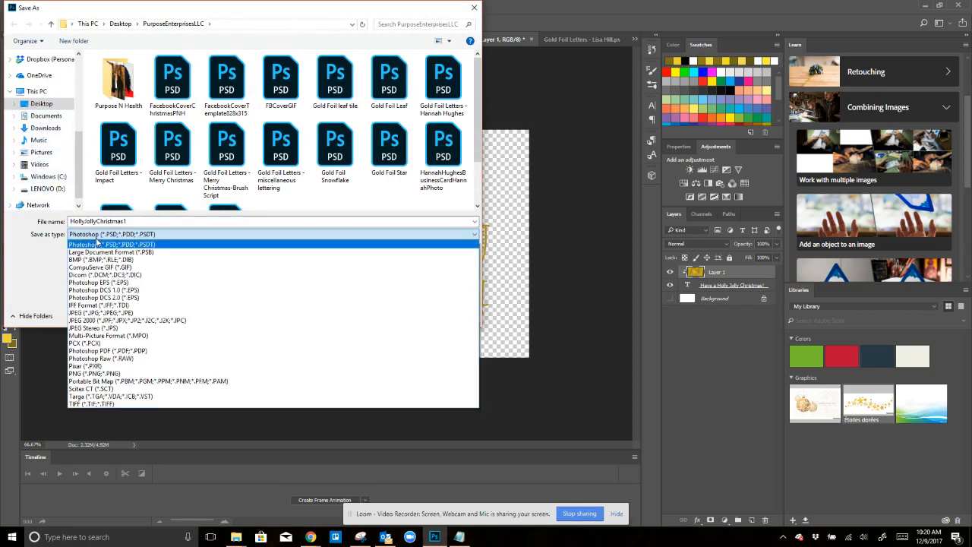
{"action": "left_click", "coordinate": [89, 373]}
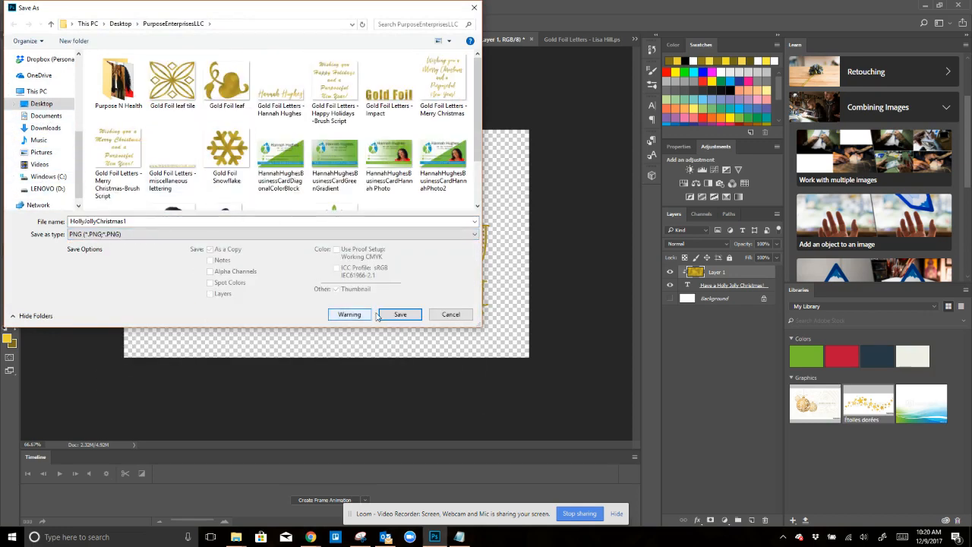
{"action": "left_click", "coordinate": [399, 314]}
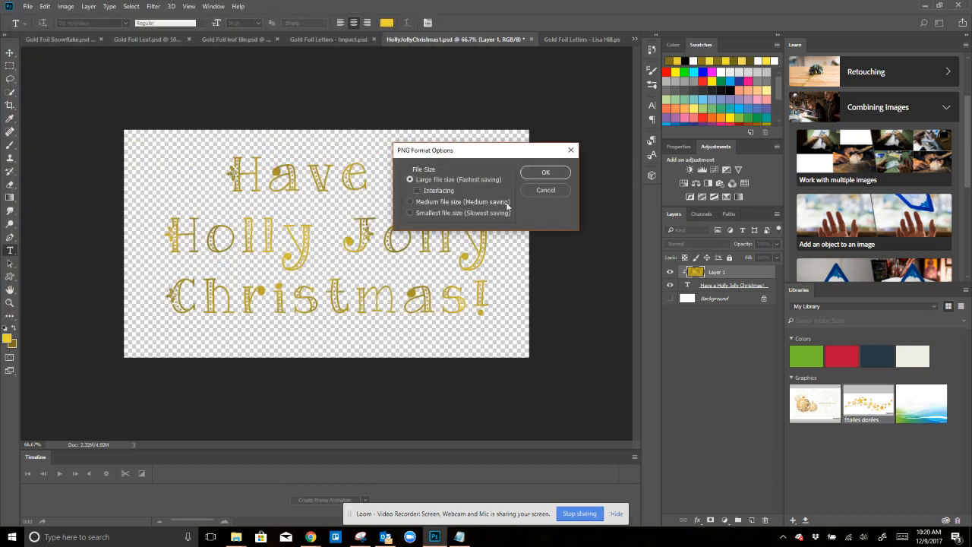
{"action": "left_click", "coordinate": [542, 173]}
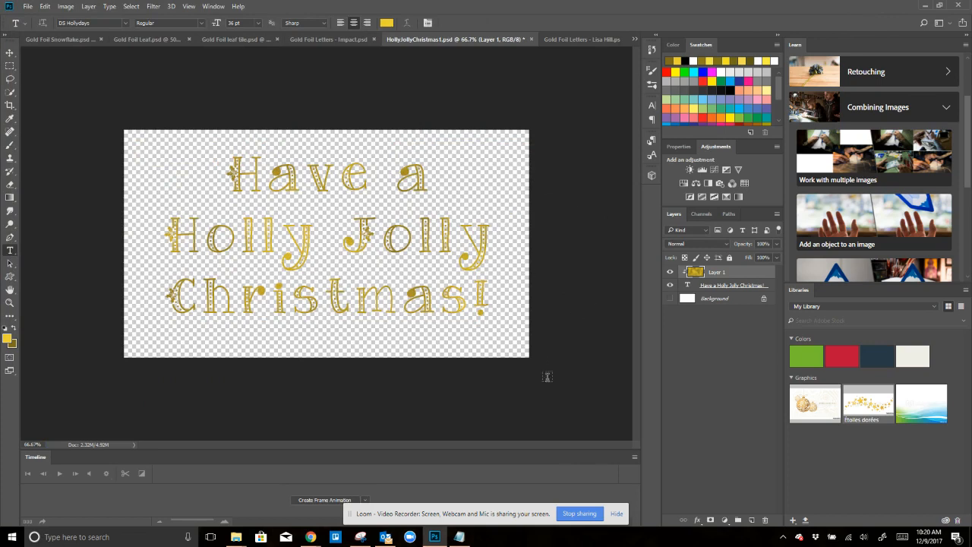
- View the gold foil name lettering document and switch to the social media Christmas design in Canva
{"action": "left_click", "coordinate": [591, 38]}
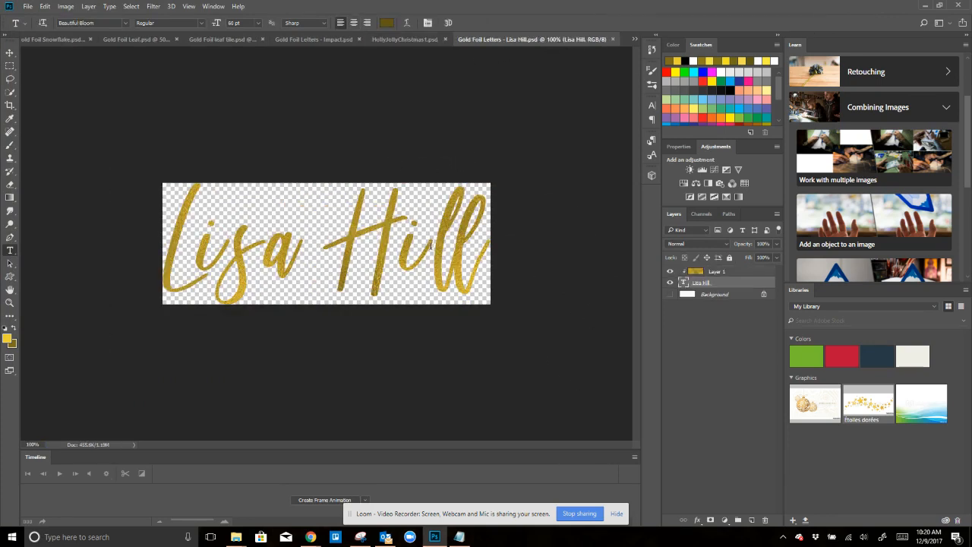
{"action": "left_click", "coordinate": [925, 6]}
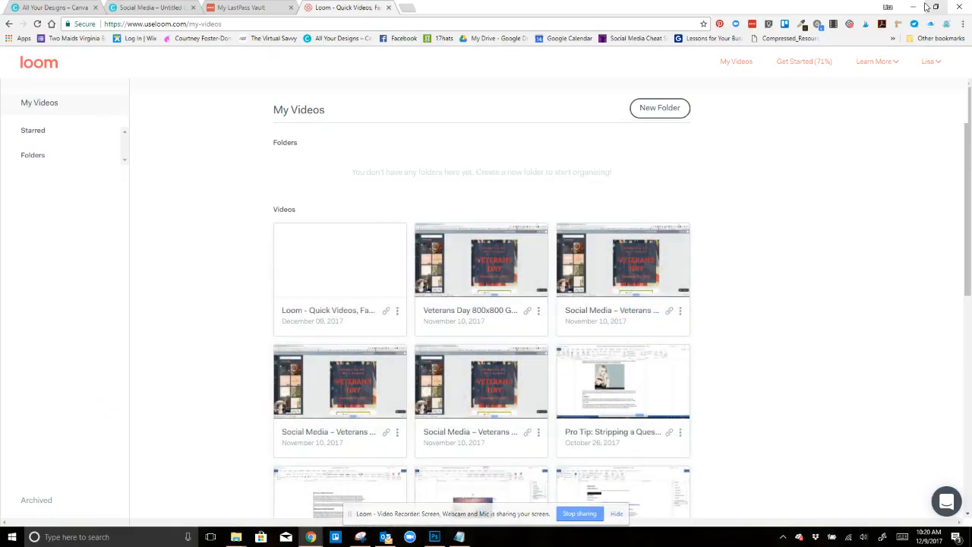
{"action": "left_click", "coordinate": [146, 9]}
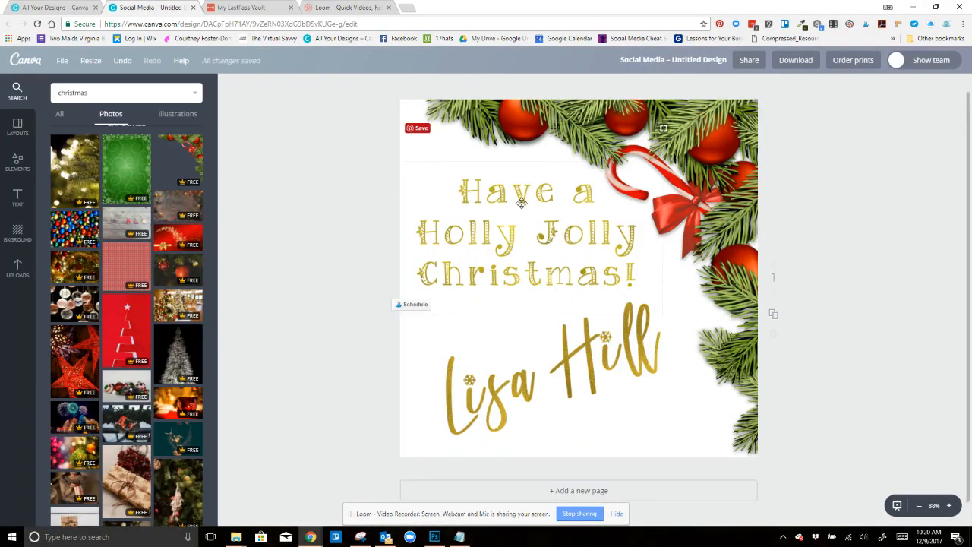